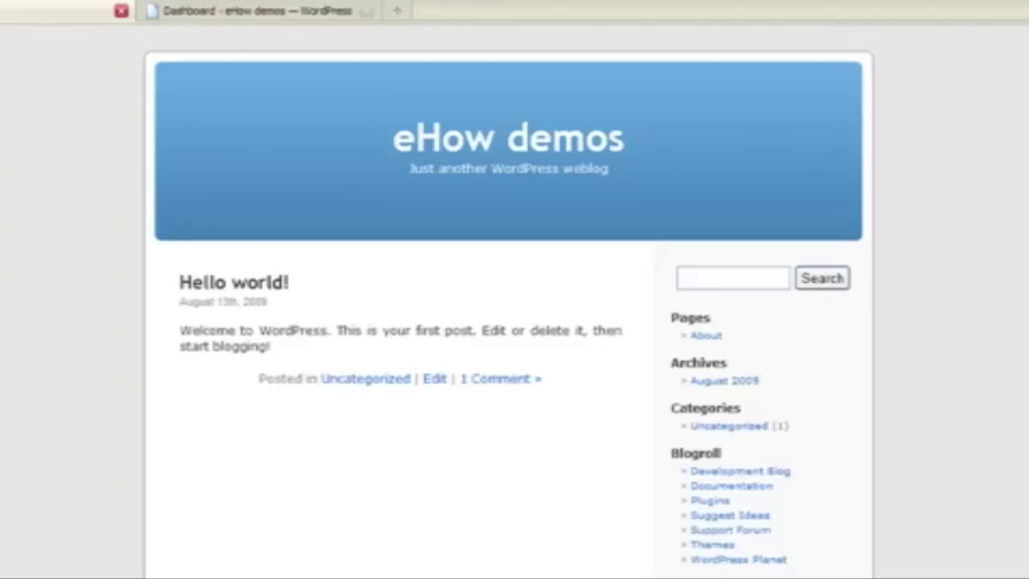
Scroll down and back up the eHow demos WordPress blog page
scroll(508, 301, "down", 3)
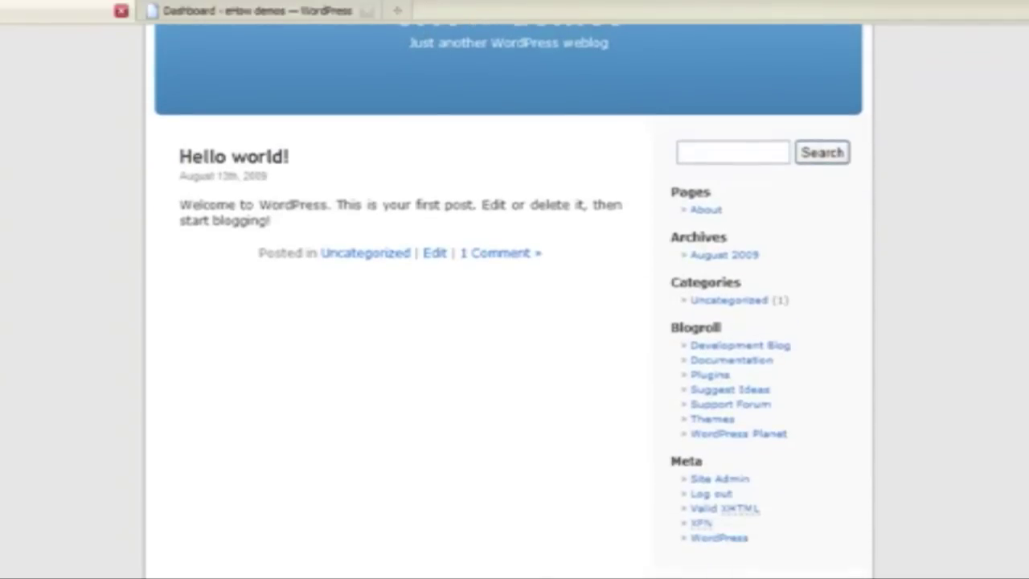
scroll(508, 302, "up", 3)
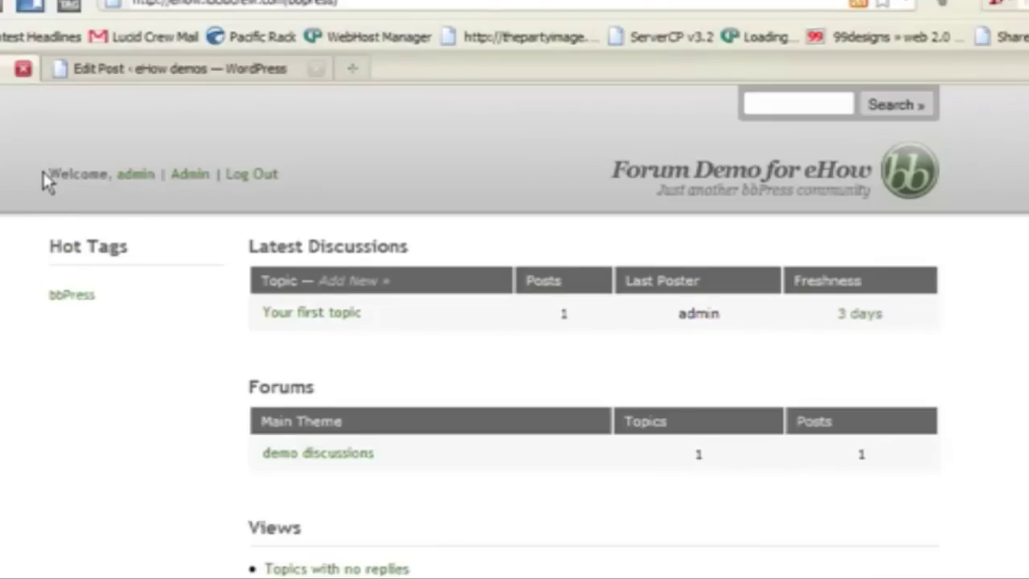
Select and clear the forum front-page text, glance at the Edit Post tab, and return
left_click_drag(49, 171, 565, 570)
left_click(565, 570)
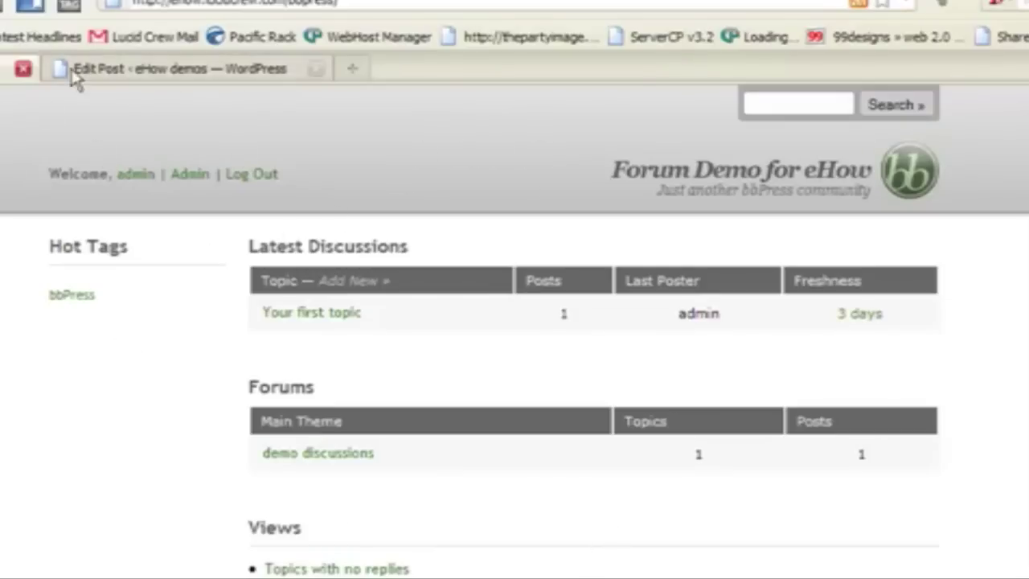
left_click(180, 71)
left_click(36, 69)
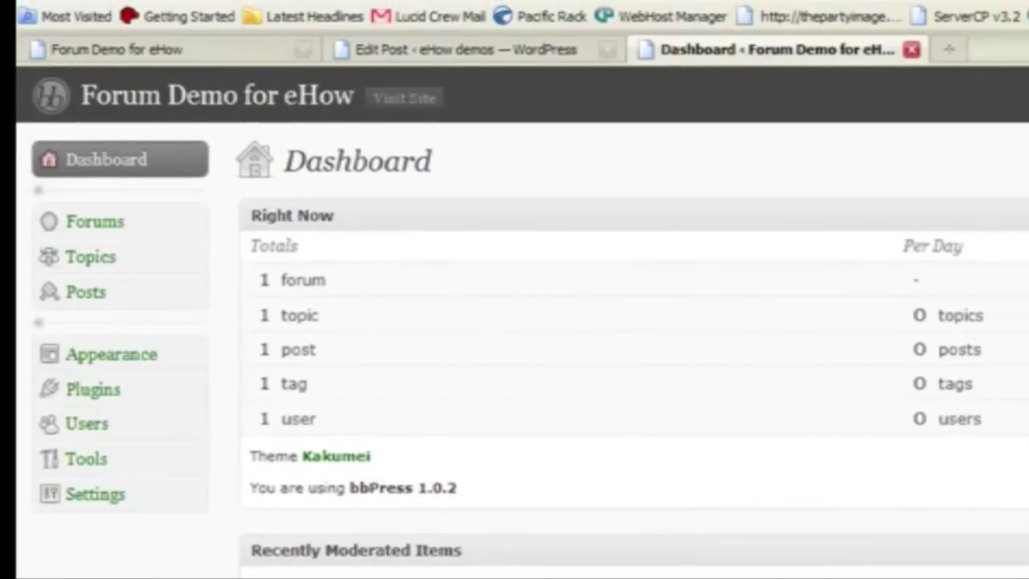
Activate the Crystal theme on the forum's theme management page
left_click(113, 358)
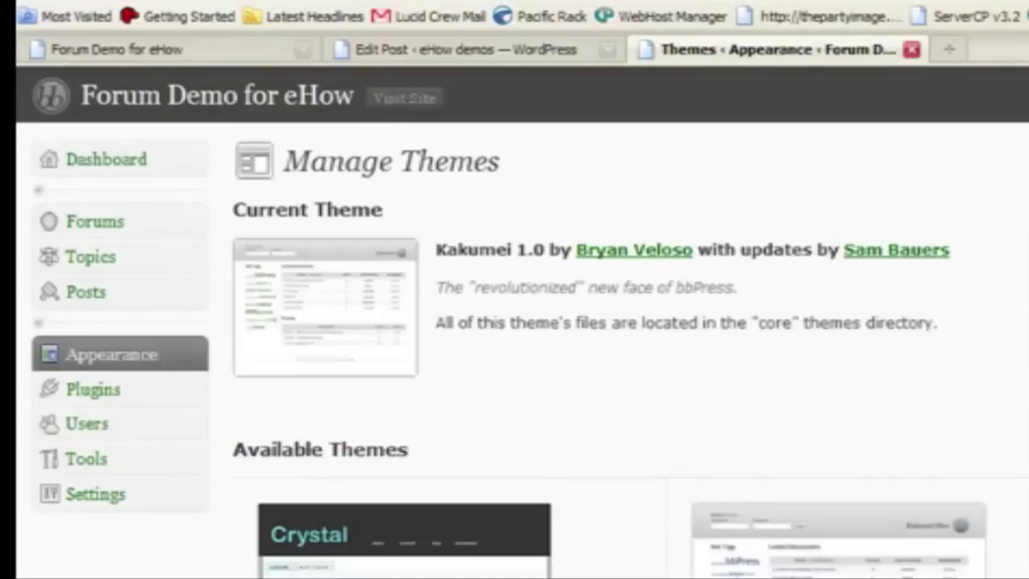
scroll(514, 321, "down", 3)
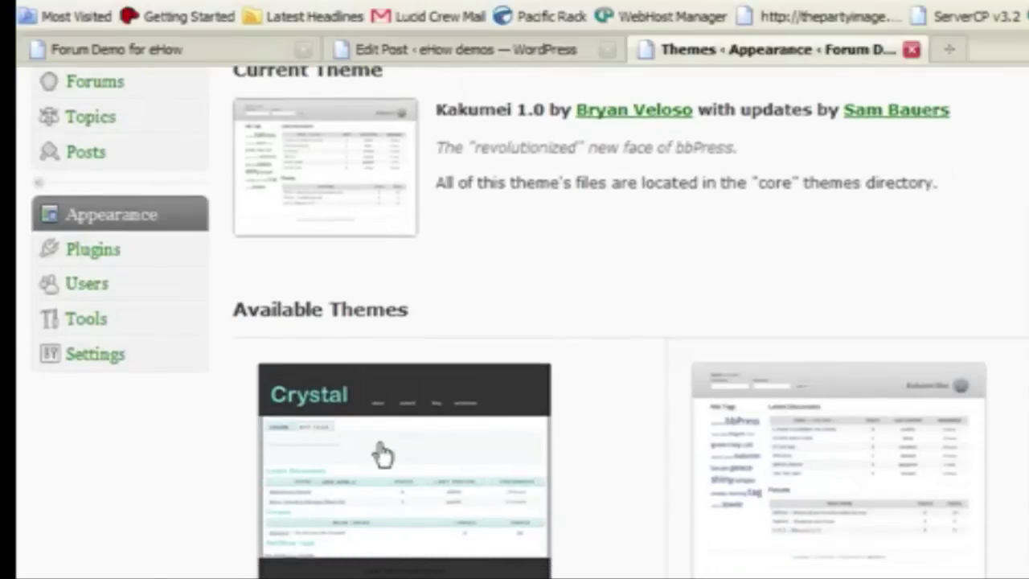
scroll(689, 436, "down", 1)
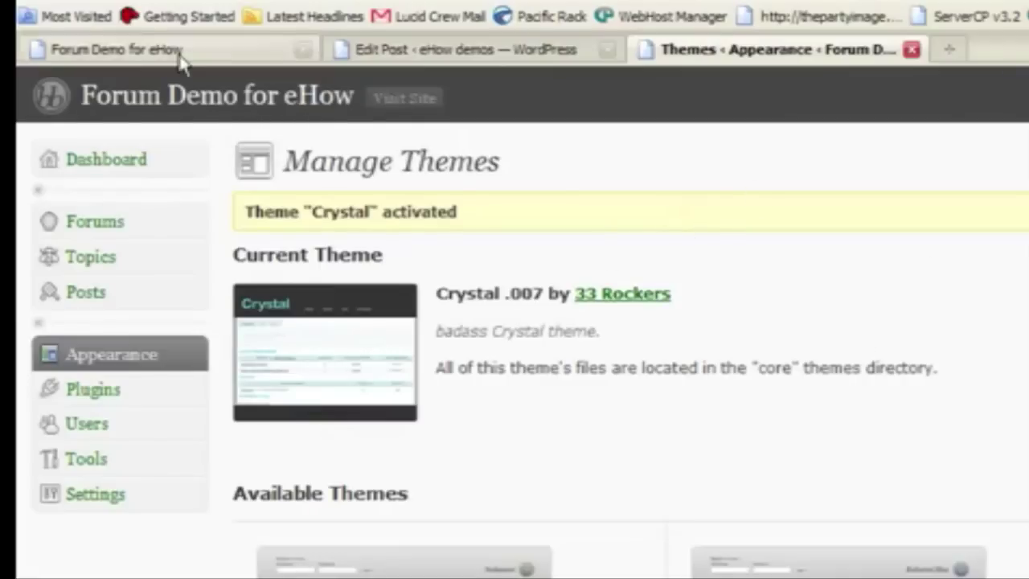
Reload the forum front page in the Crystal style and show its hot tags
left_click(178, 53)
key("F5")
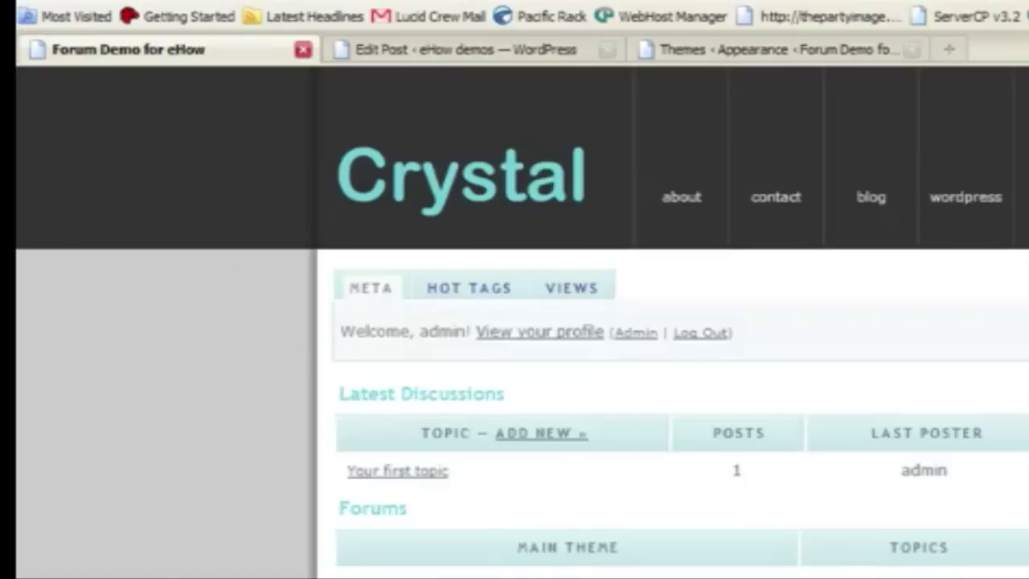
scroll(675, 402, "down", 6)
key("Home")
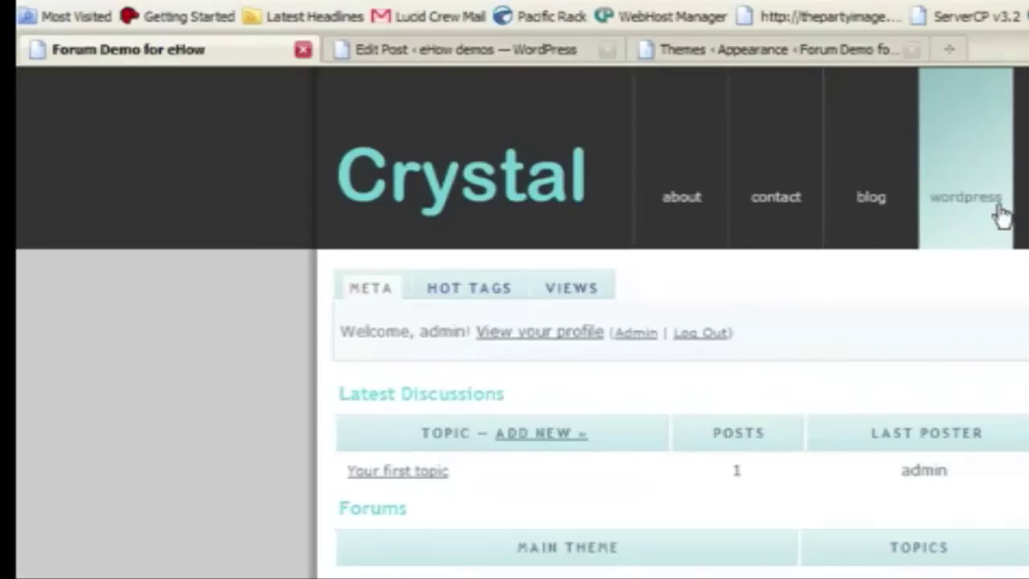
left_click(489, 297)
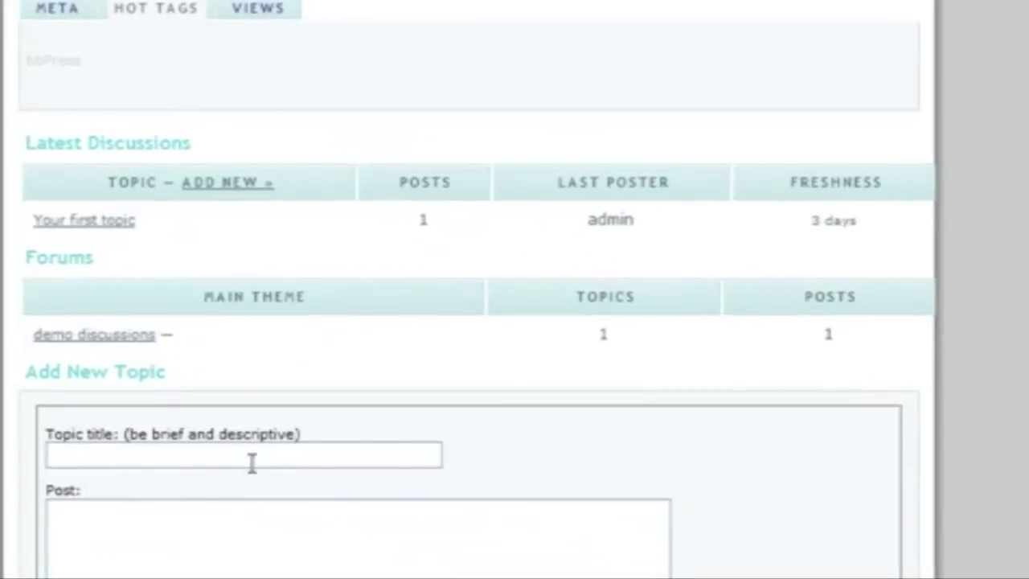
Enter the topic title 'add another topic' and the post text 'thi sis a new post!!'
left_click(252, 463)
type("add another topic")
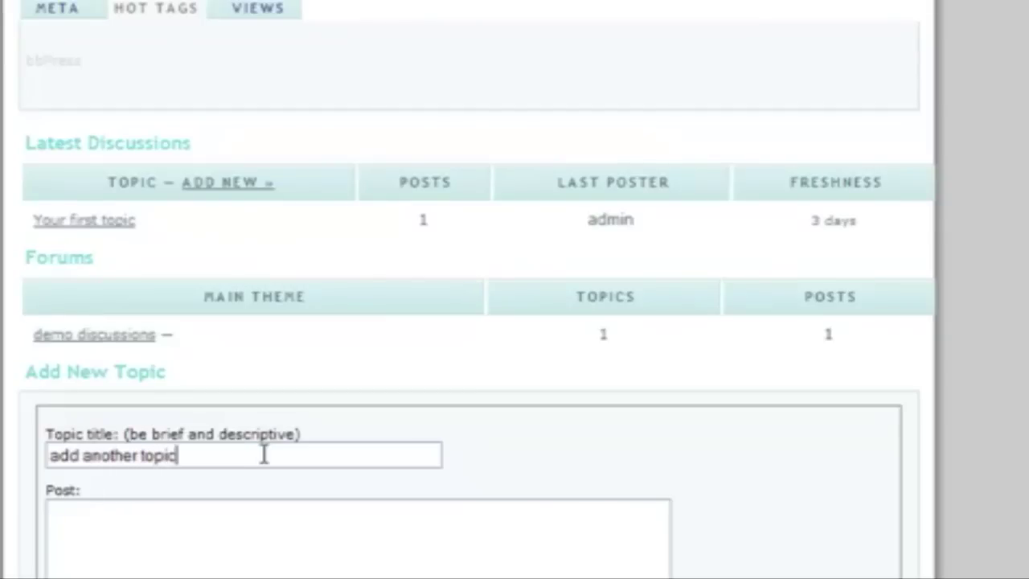
scroll(342, 370, "down", 3)
left_click(346, 373)
type("th")
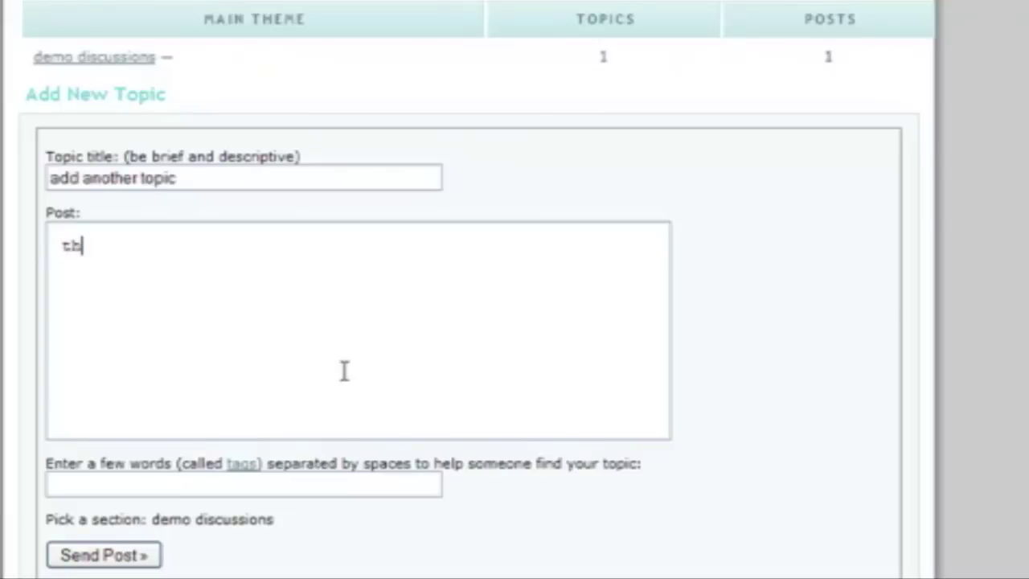
type("i sis a new po")
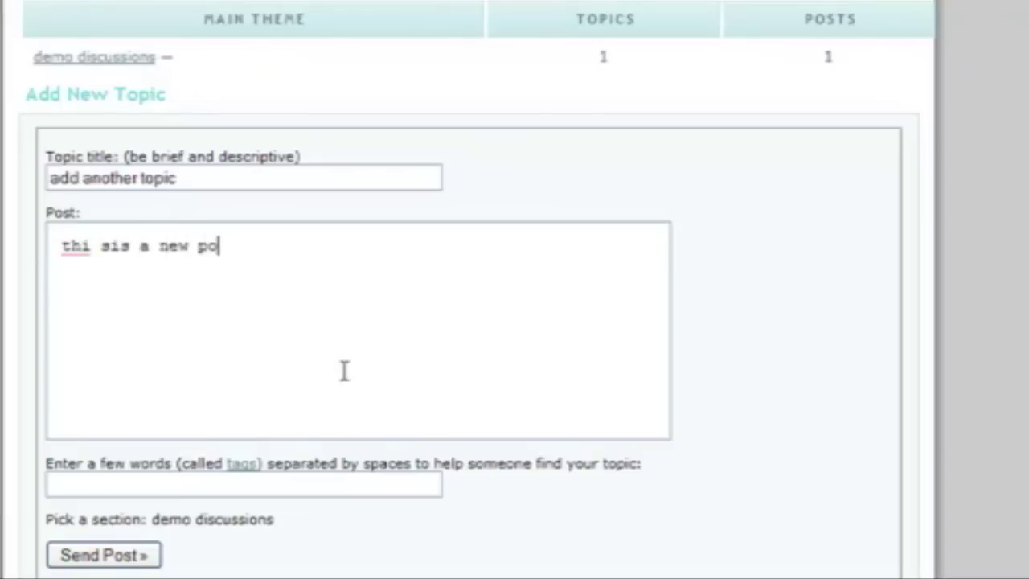
type("st!!")
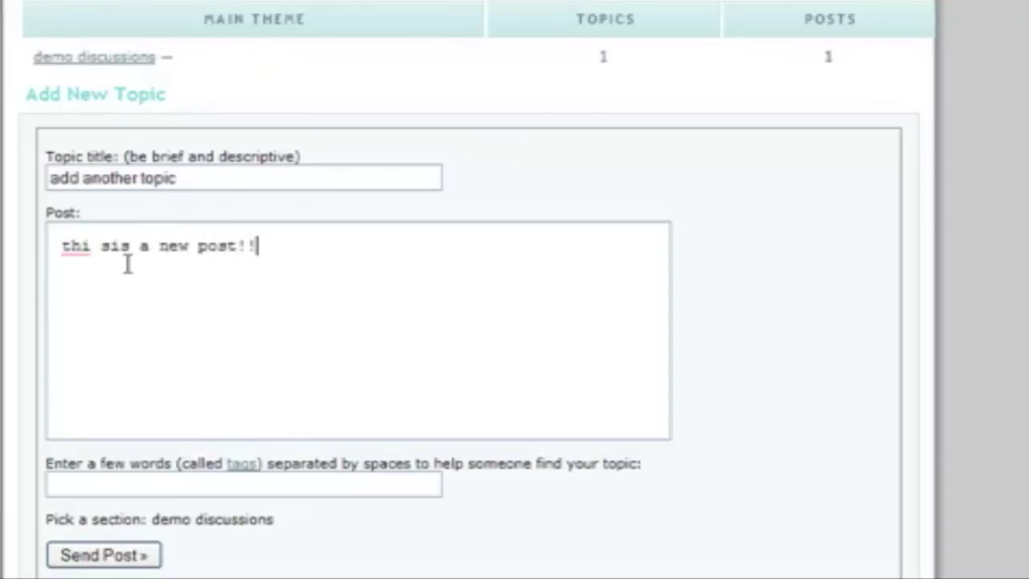
Fix the post text to read 'this is a new post!!' and add 'discuss it'
left_click(106, 245)
left_click(103, 246)
key("BackSpace")
left_click(294, 241)
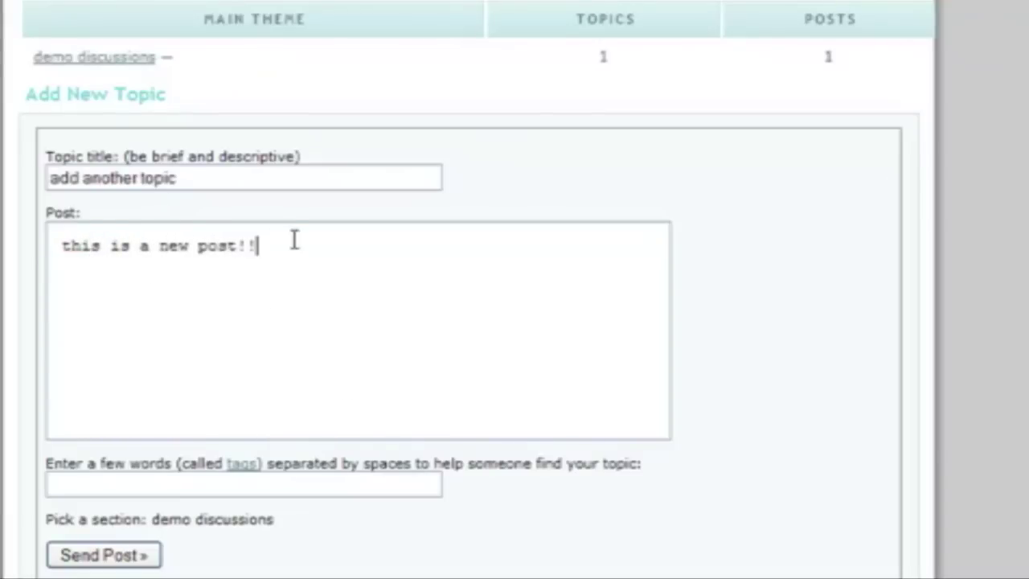
type("di")
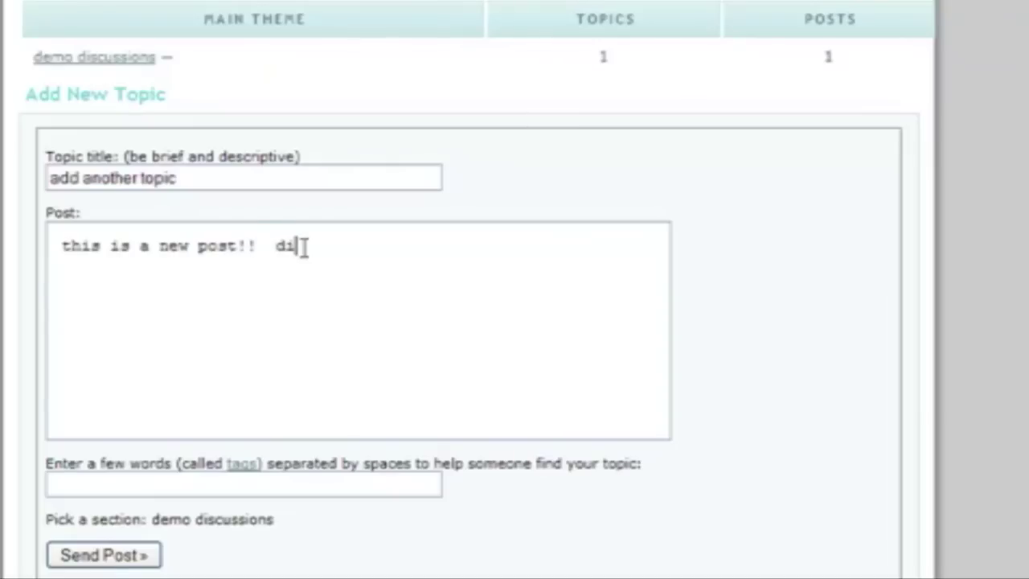
type("scossu i")
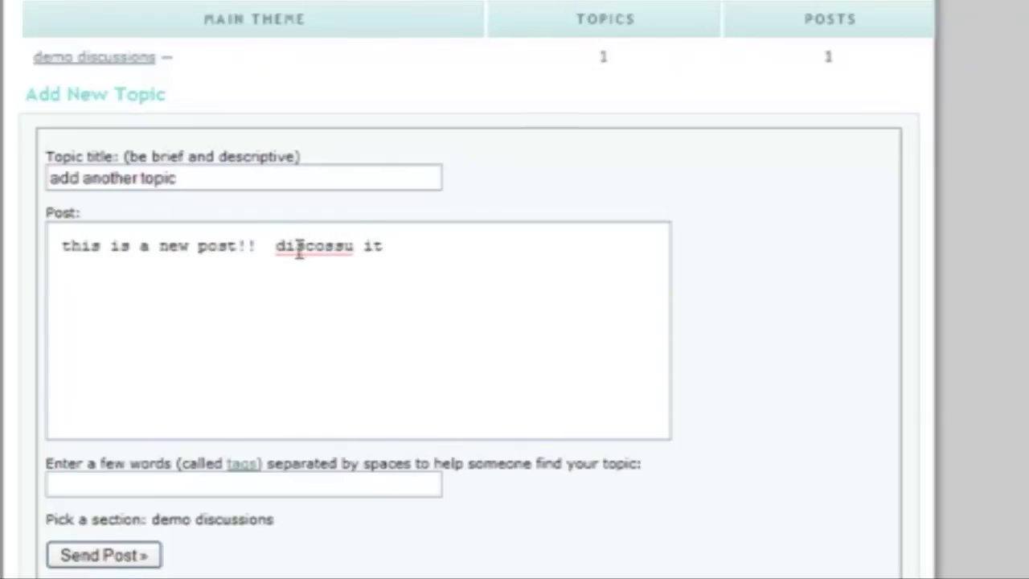
type("t")
right_click(299, 250)
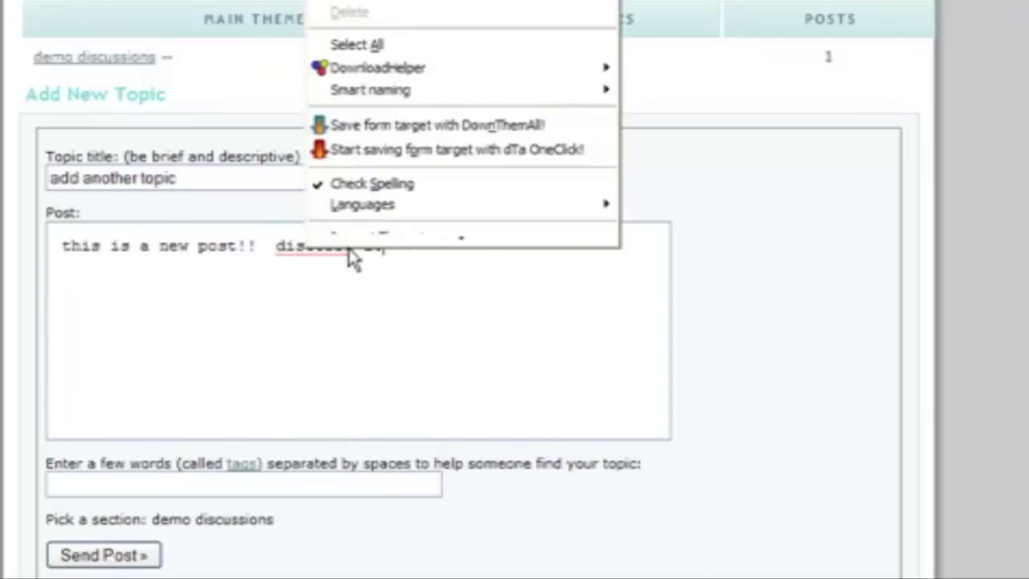
left_click(313, 278)
left_click_drag(355, 245, 320, 255)
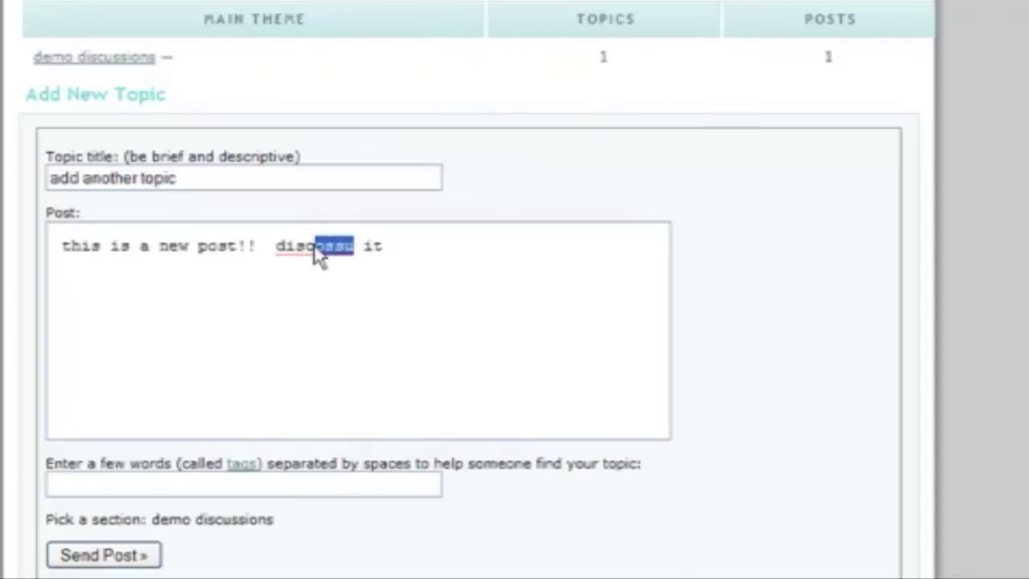
type("uss")
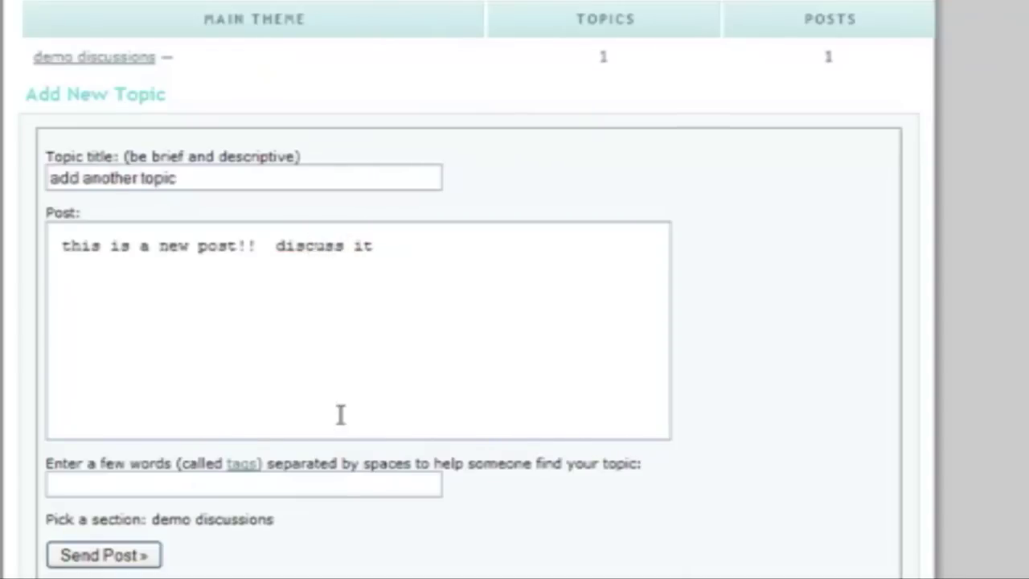
Tag the topic 'new, topic, another' and send the post
left_click(317, 483)
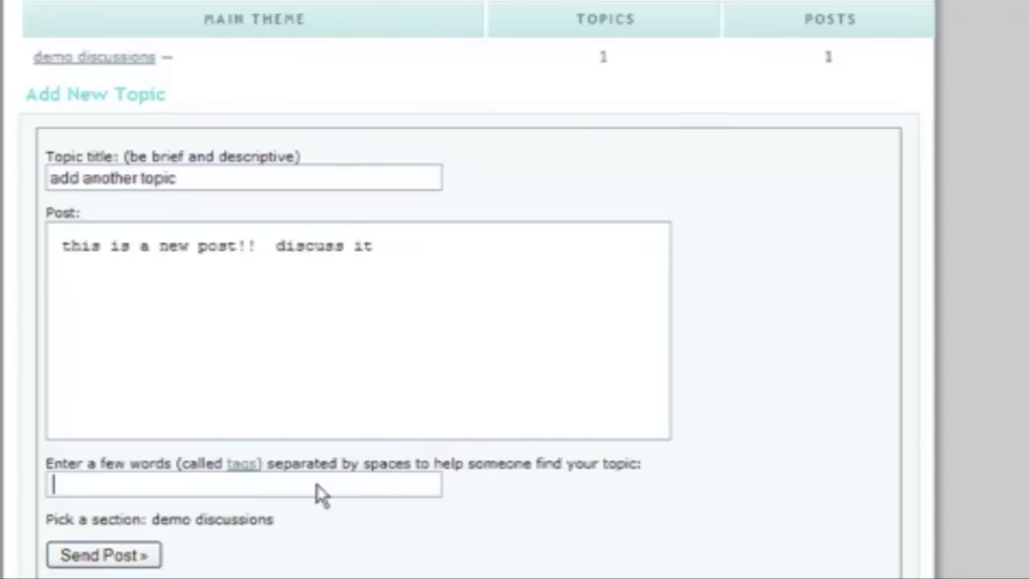
type("new, topic, another")
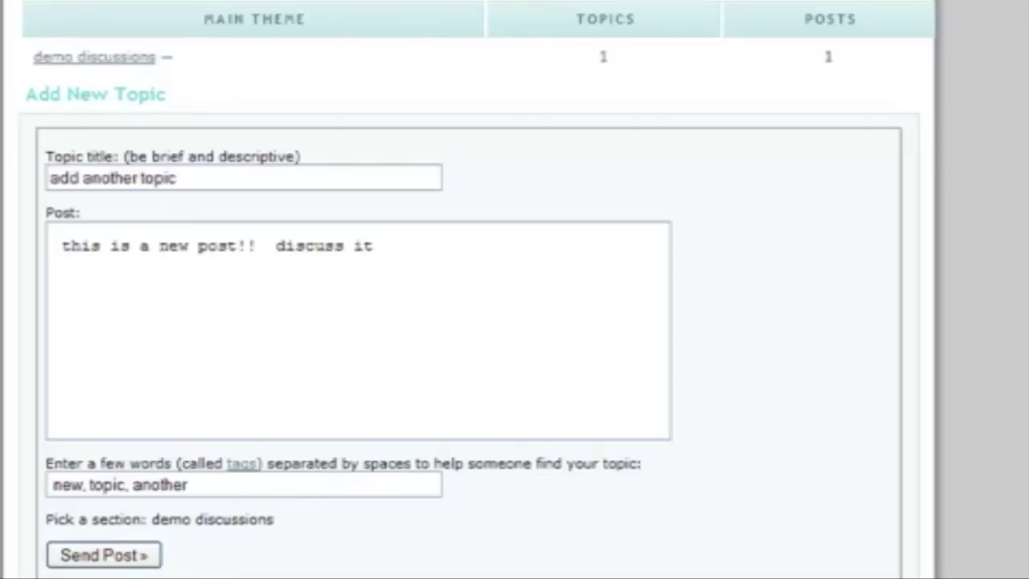
left_click(103, 554)
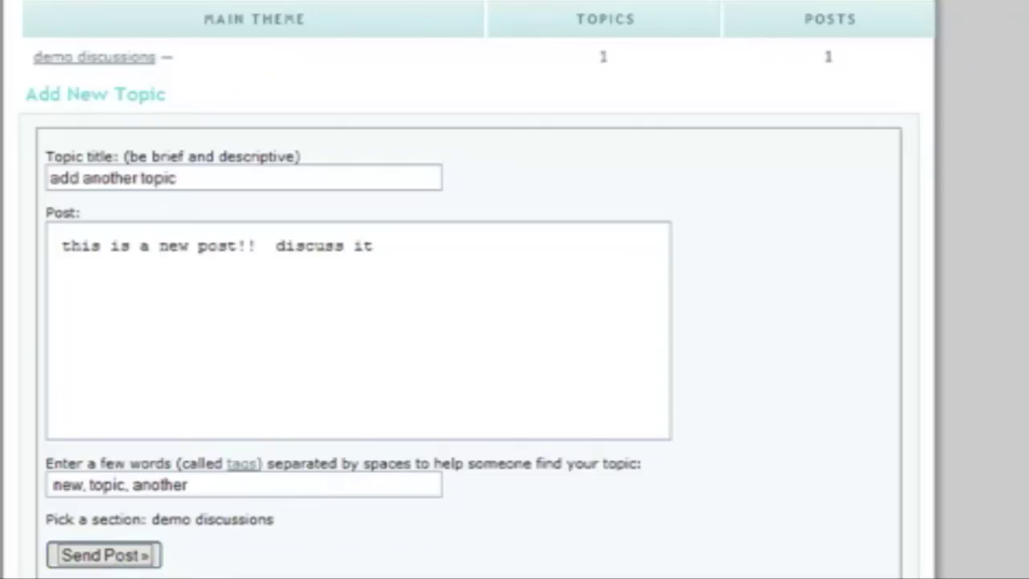
Browse the front page's Hot Tags cloud, checking the topic and bbPress tags, then return to the welcome panel
scroll(467, 322, "up", 10)
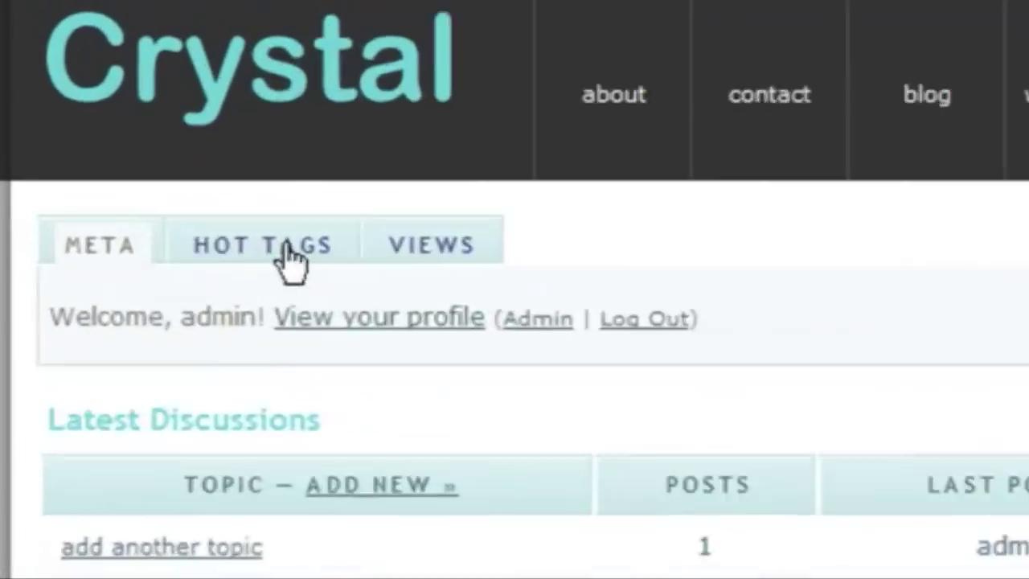
left_click(170, 152)
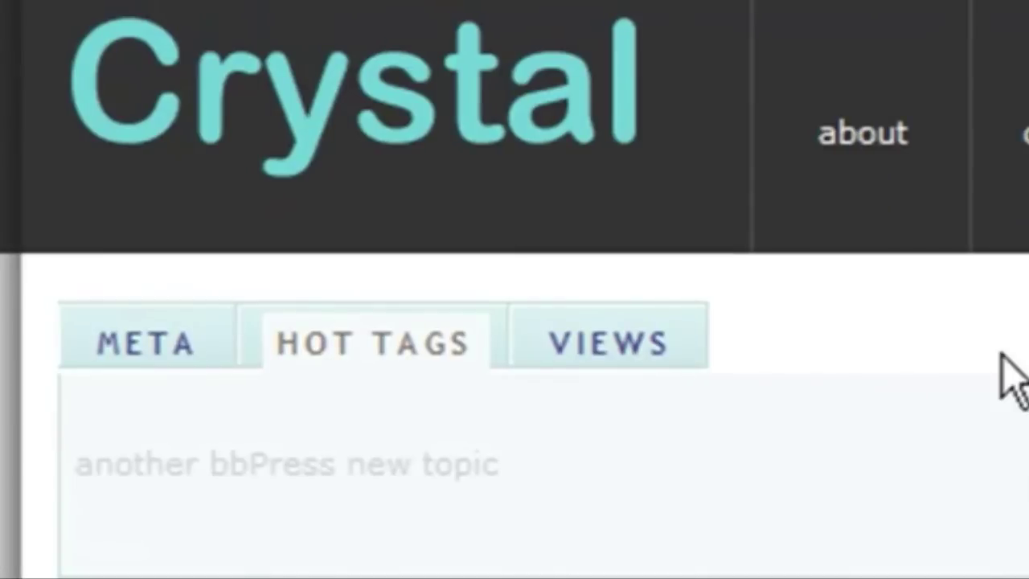
left_click(455, 470)
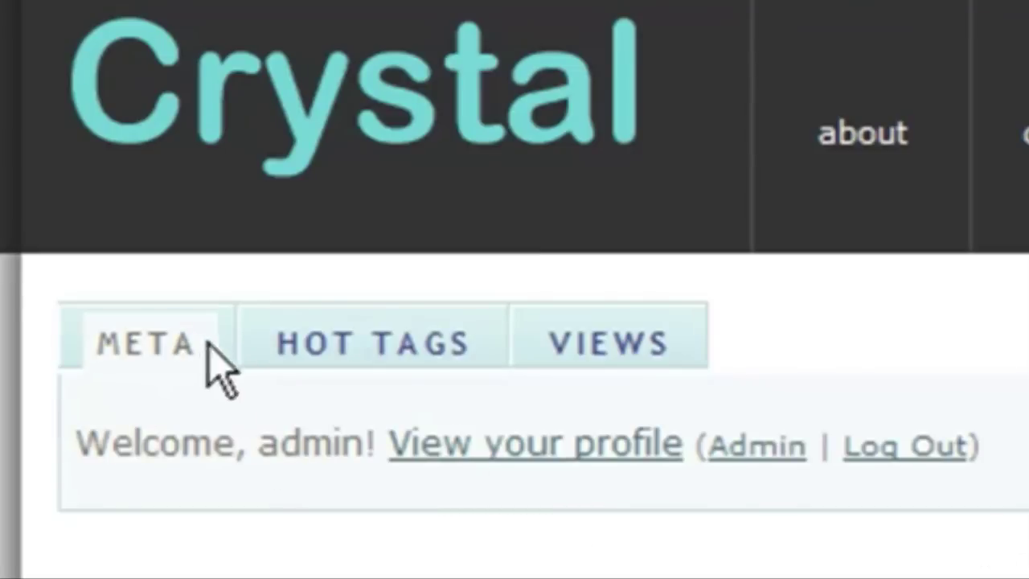
left_click(389, 347)
left_click(248, 464)
left_click(402, 363)
left_click(146, 466)
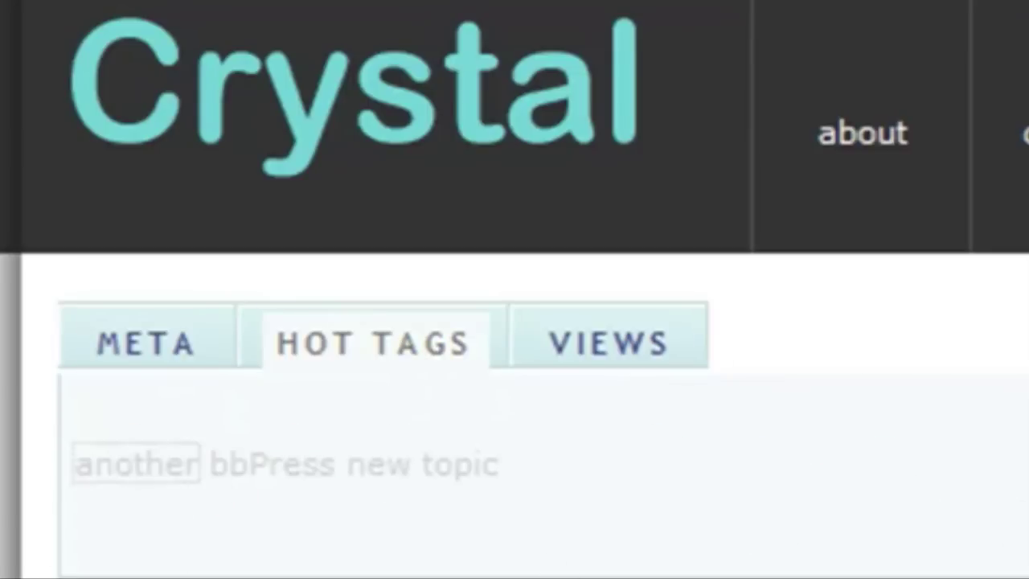
left_click(390, 371)
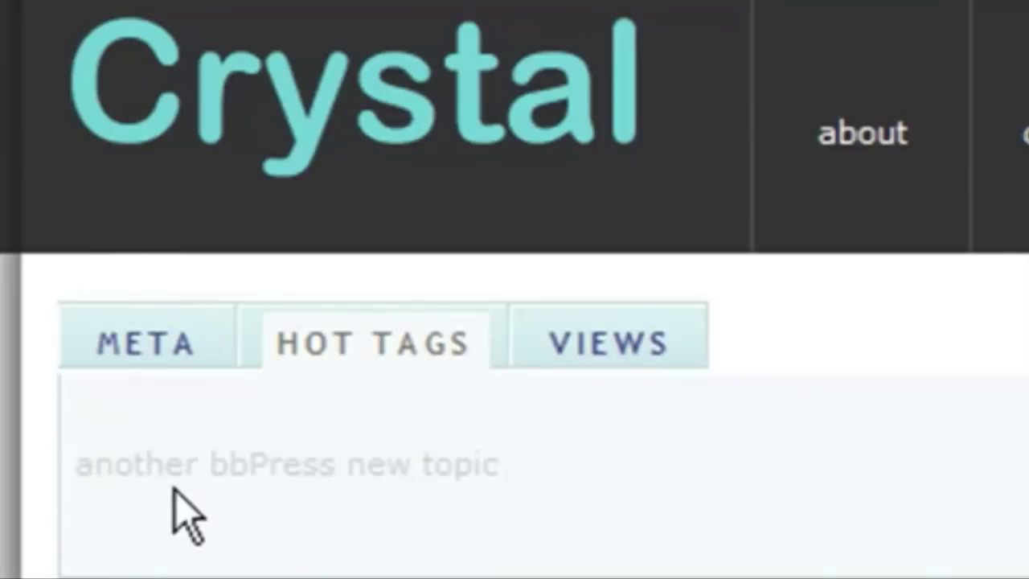
left_click(462, 466)
left_click(146, 344)
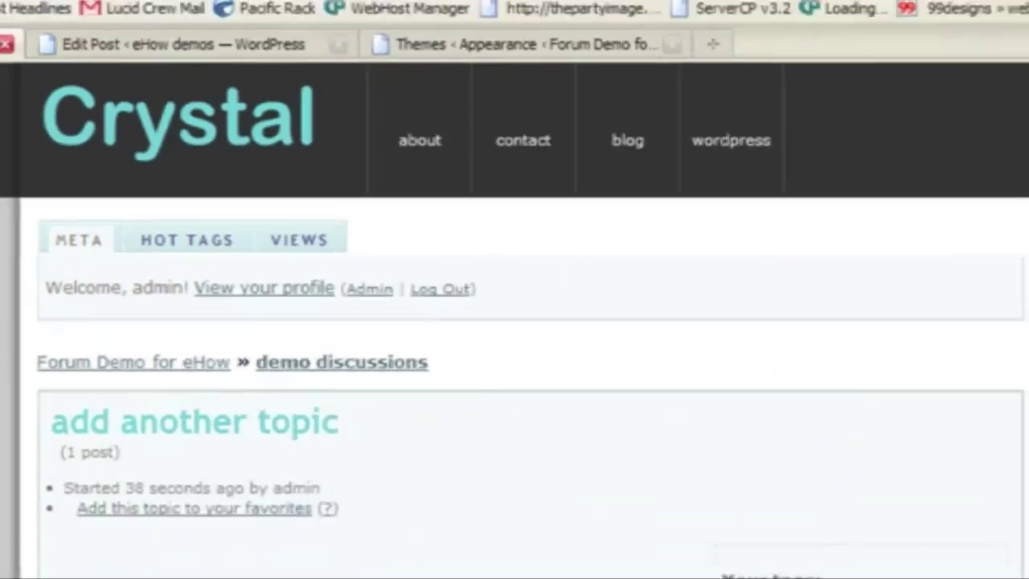
Scroll through the 'add another topic' page to review its post and tags another, new, topic
scroll(515, 321, "down", 3)
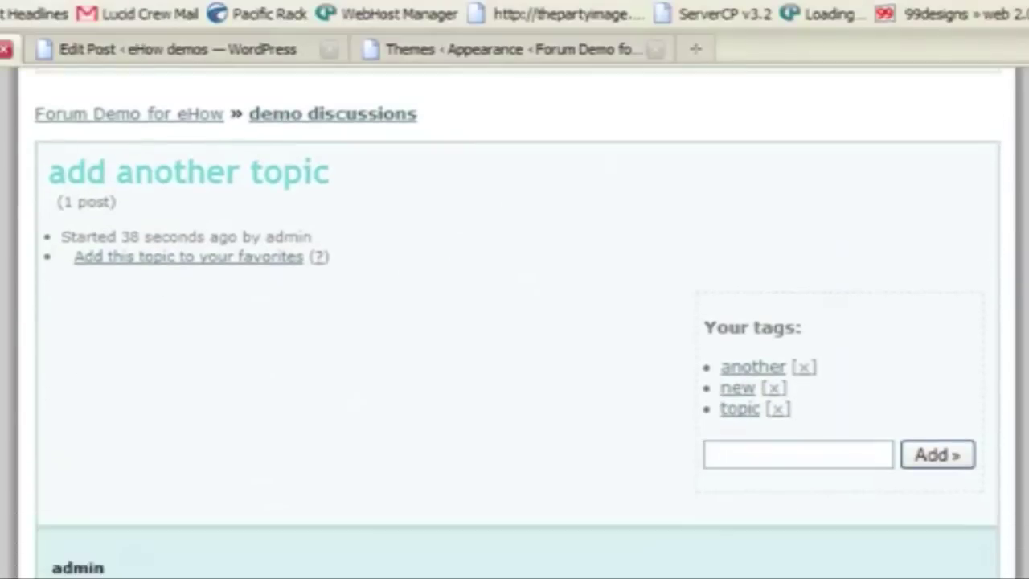
scroll(514, 322, "down", 4)
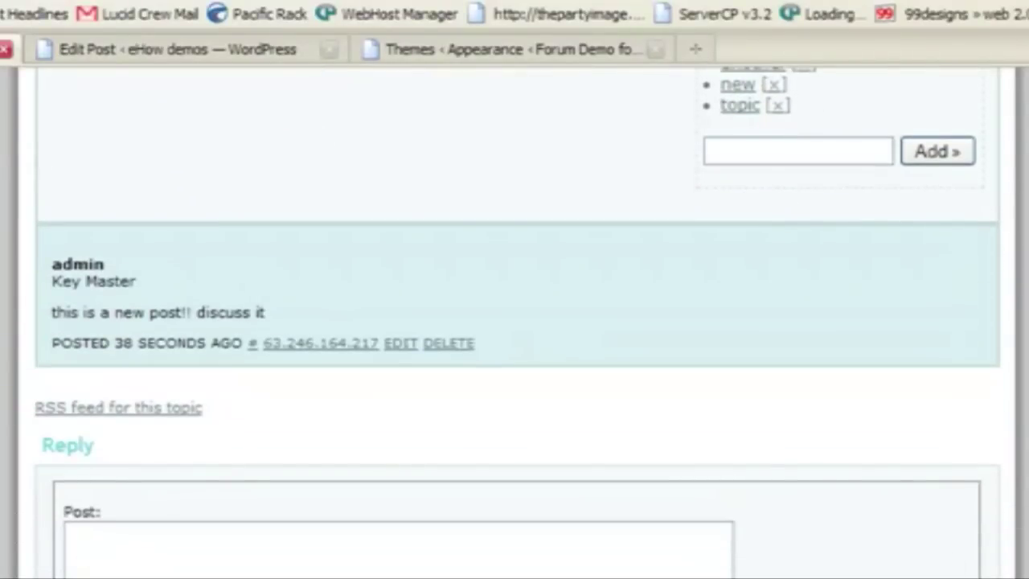
scroll(515, 322, "down", 1)
scroll(514, 322, "up", 8)
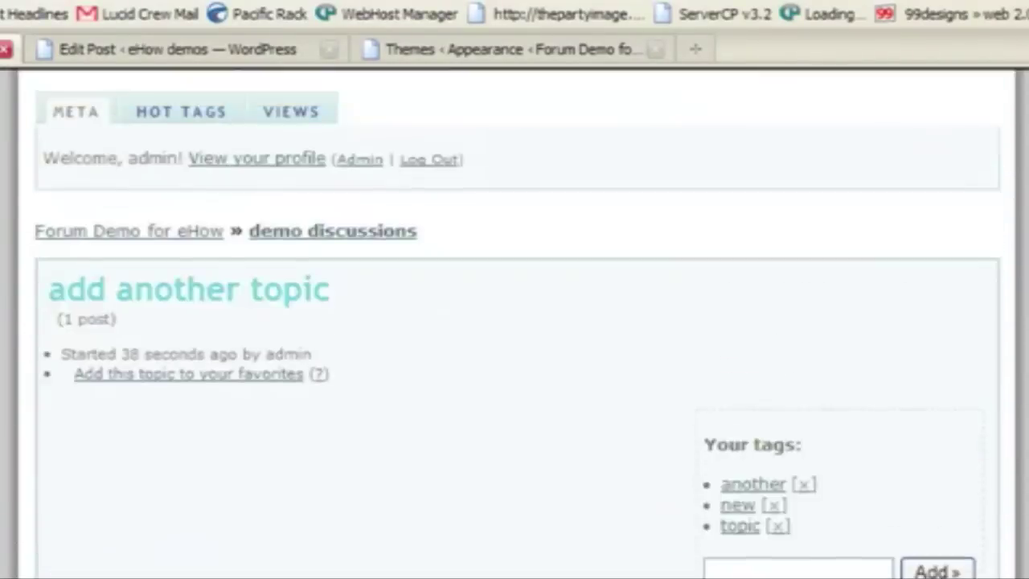